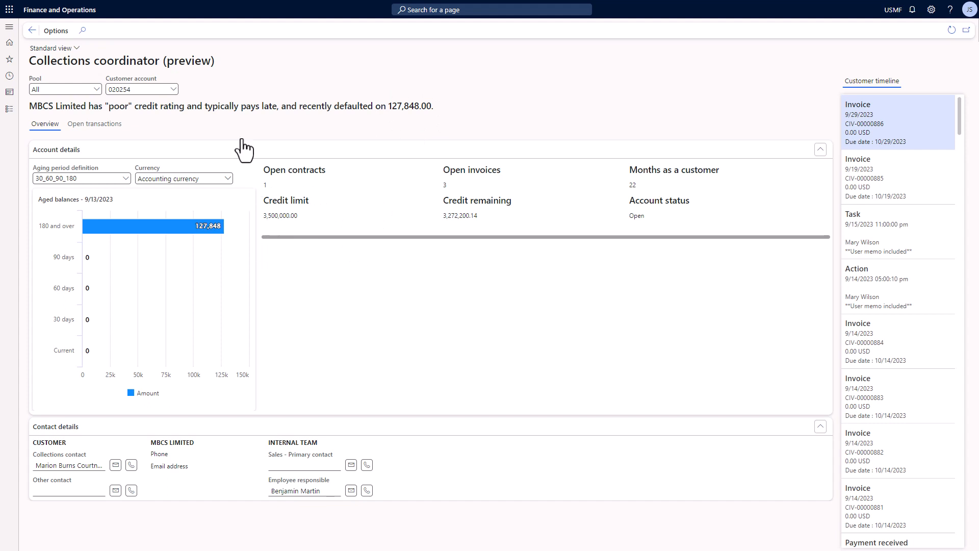
Open customer 020254's record and draft a discussion to a colleague requesting a lower credit limit
{"action": "right_click", "coordinate": [173, 91]}
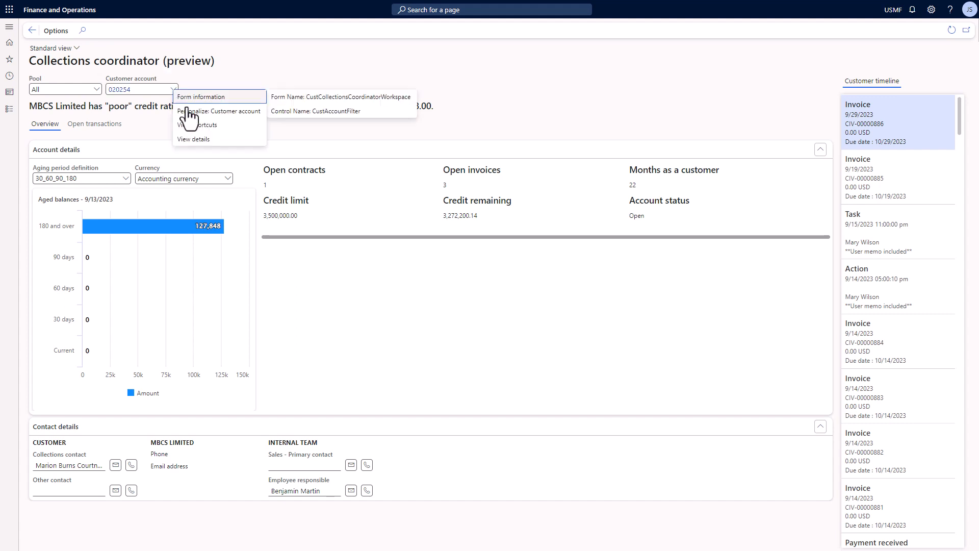
{"action": "left_click", "coordinate": [202, 143]}
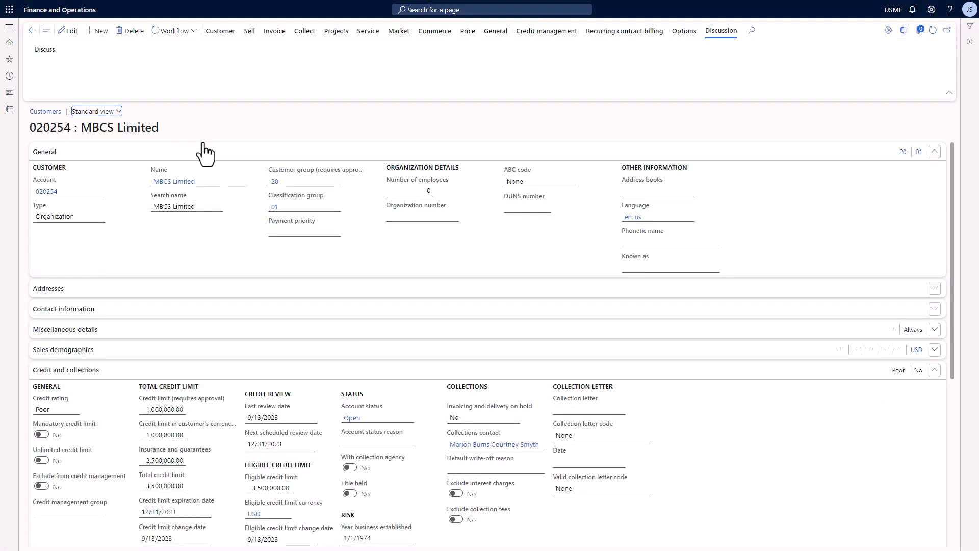
{"action": "left_click", "coordinate": [45, 51]}
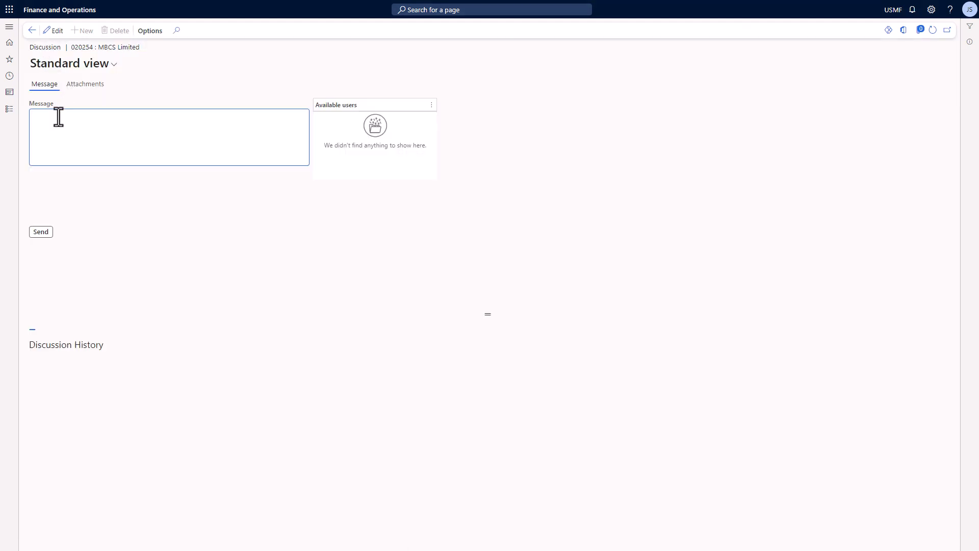
{"action": "type", "text": "@jon"}
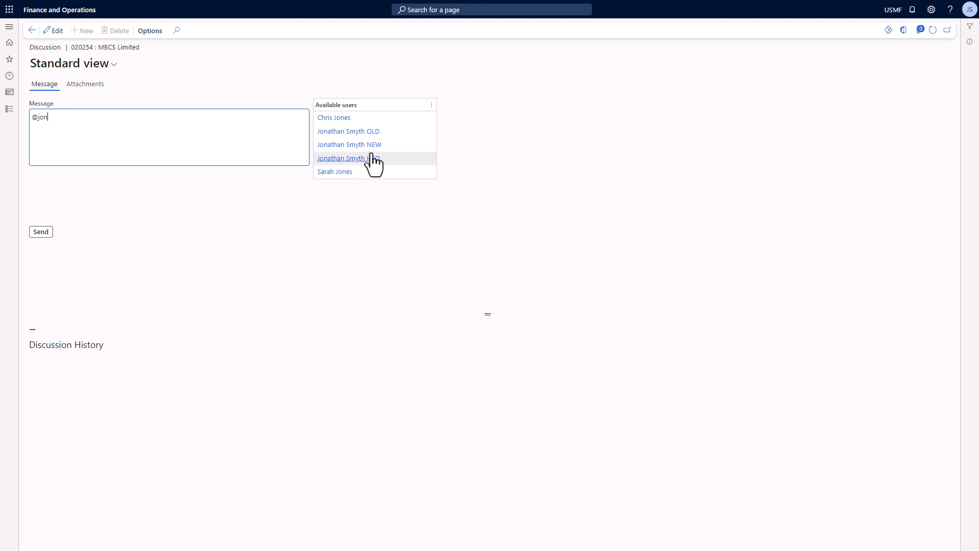
{"action": "left_click", "coordinate": [371, 148]}
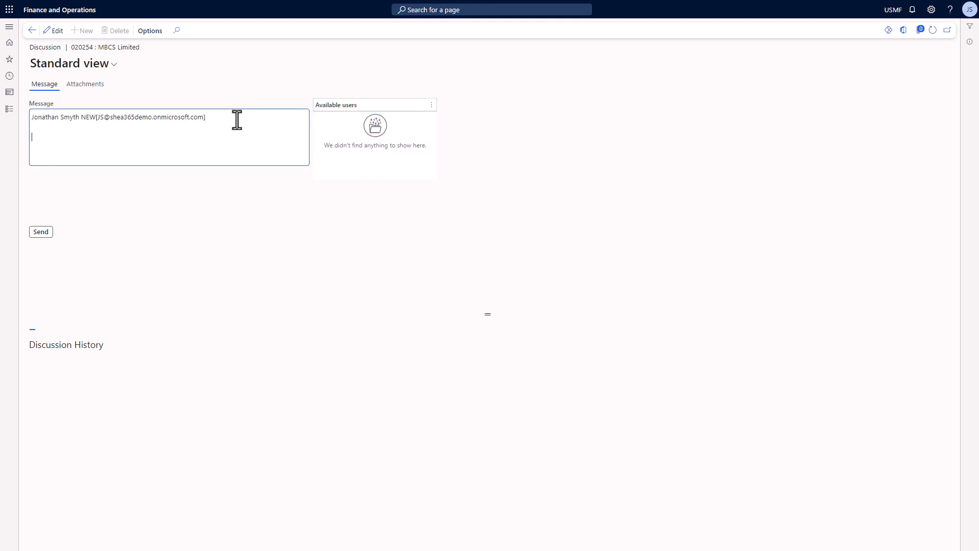
{"action": "type", "text": "Hi Vaibhav, MBCS recently defaulted on an outstanding invoice but has a very high credit limit.  I think we need to limit our exposure by reducing their credit limit until they bring their account up to date.  Please can you action this for me and confirm once done.  Many thanks."}
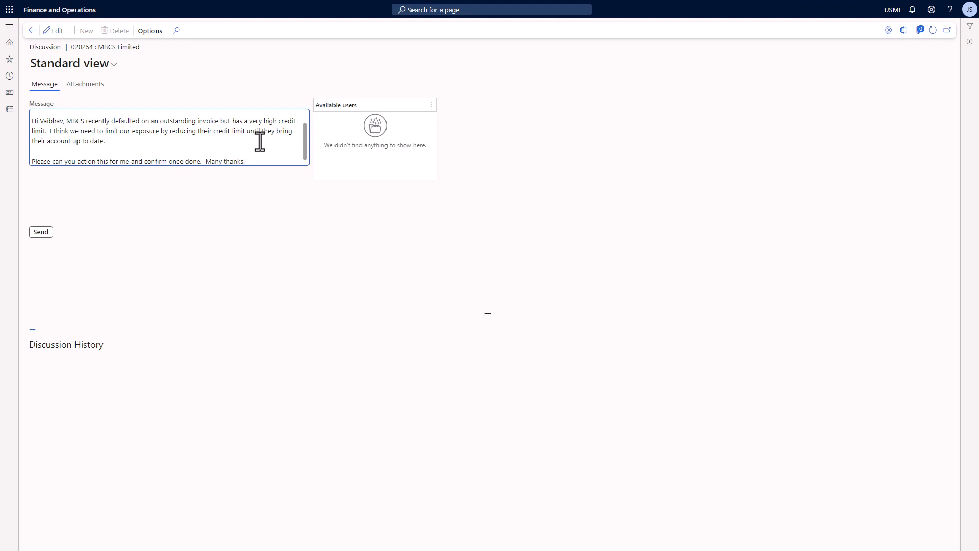
{"action": "left_click", "coordinate": [85, 86]}
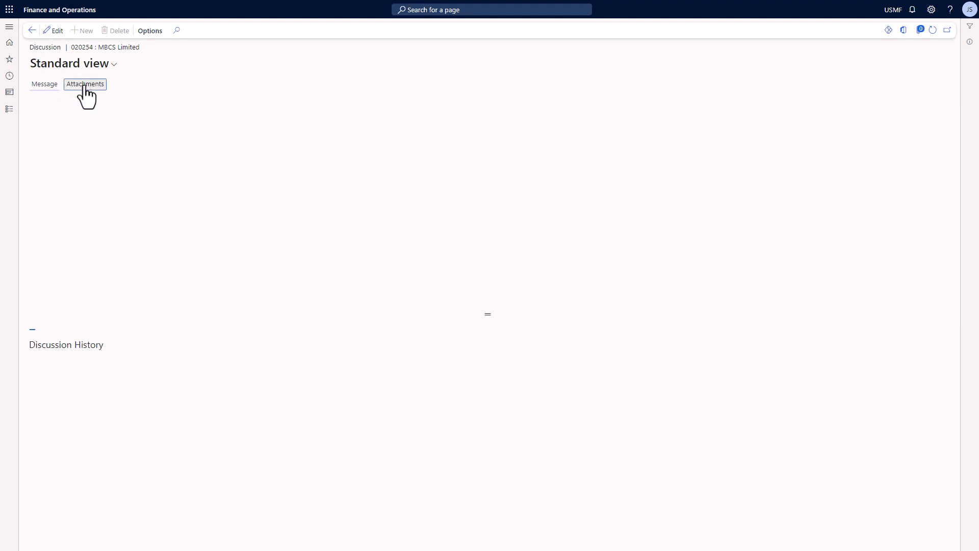
Attach the Example Contract file to the discussion message
{"action": "left_click", "coordinate": [162, 114]}
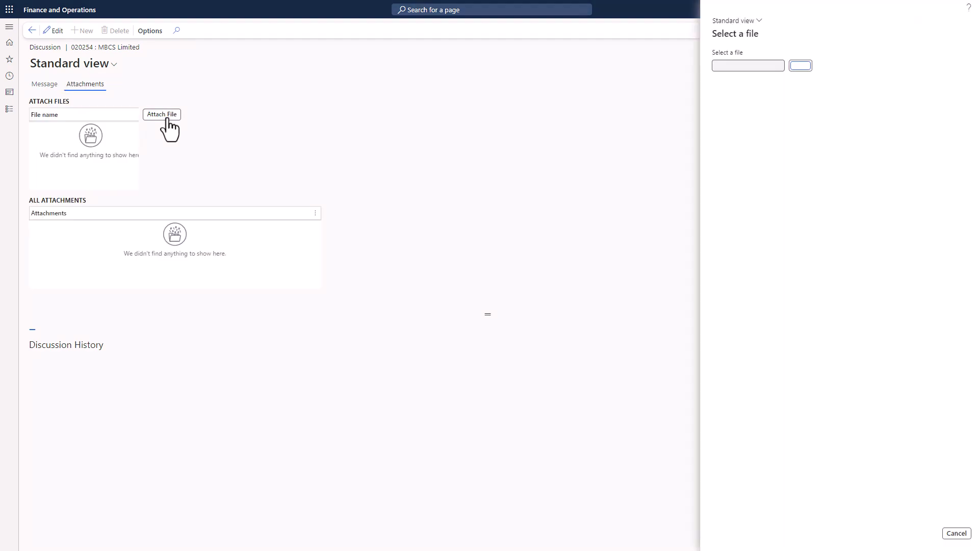
{"action": "left_click", "coordinate": [812, 67]}
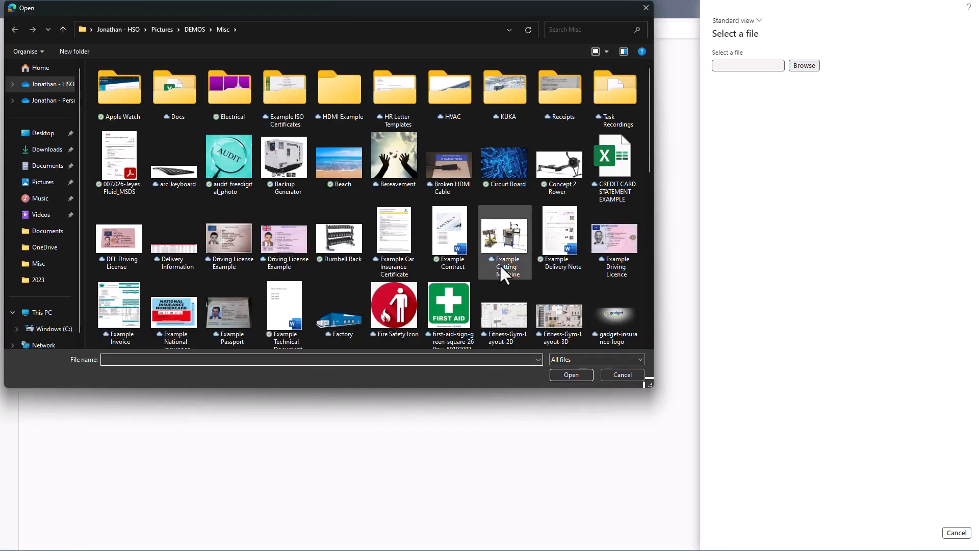
{"action": "left_click", "coordinate": [445, 226]}
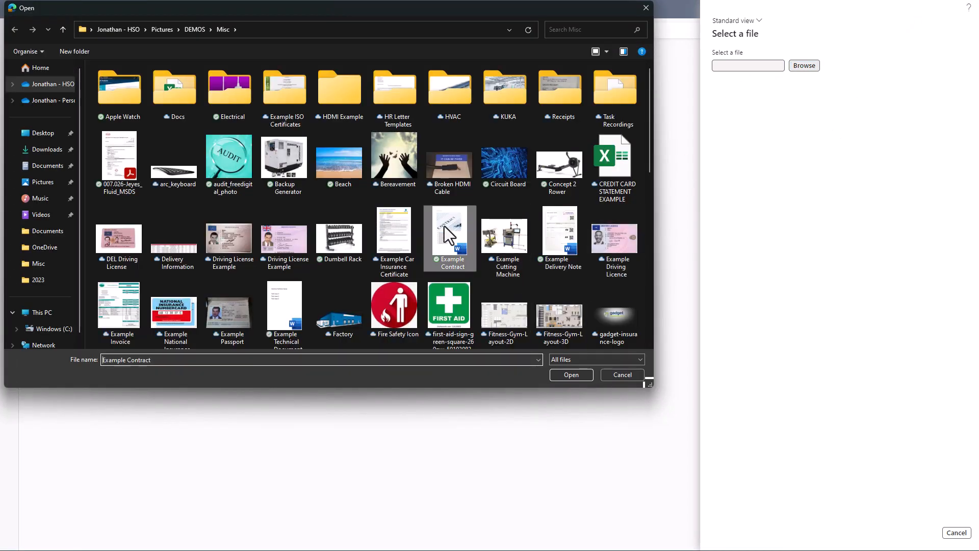
{"action": "left_click", "coordinate": [568, 377]}
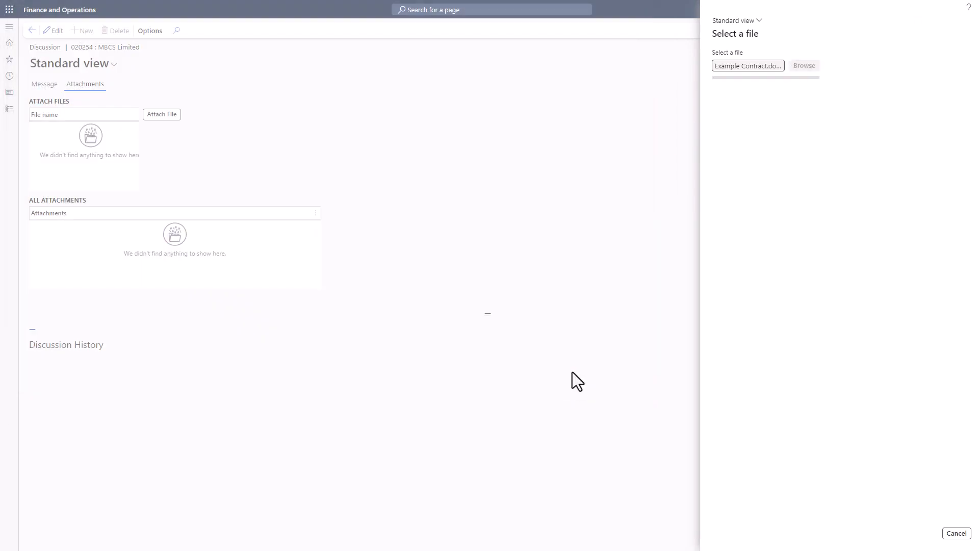
Send the credit-limit message and return to the home dashboard
{"action": "left_click", "coordinate": [44, 84]}
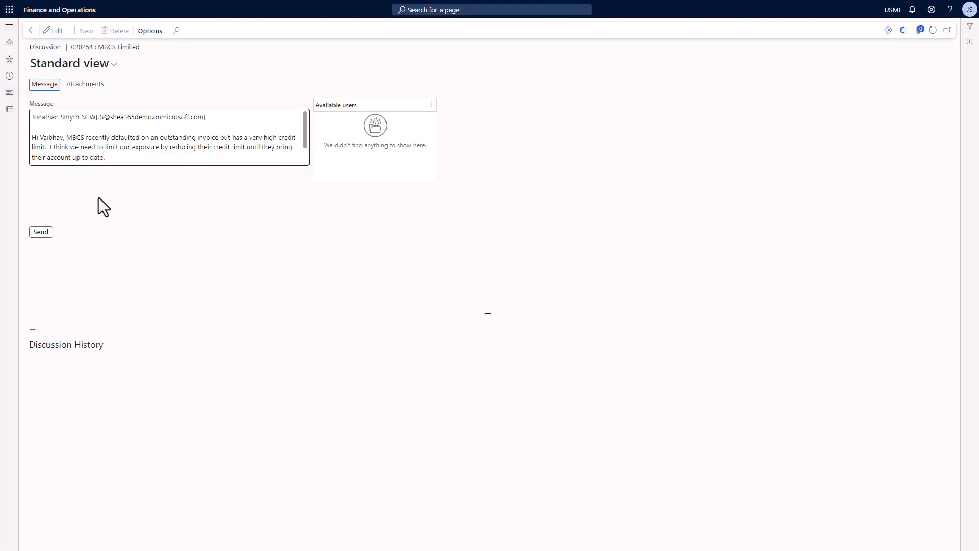
{"action": "left_click", "coordinate": [43, 233]}
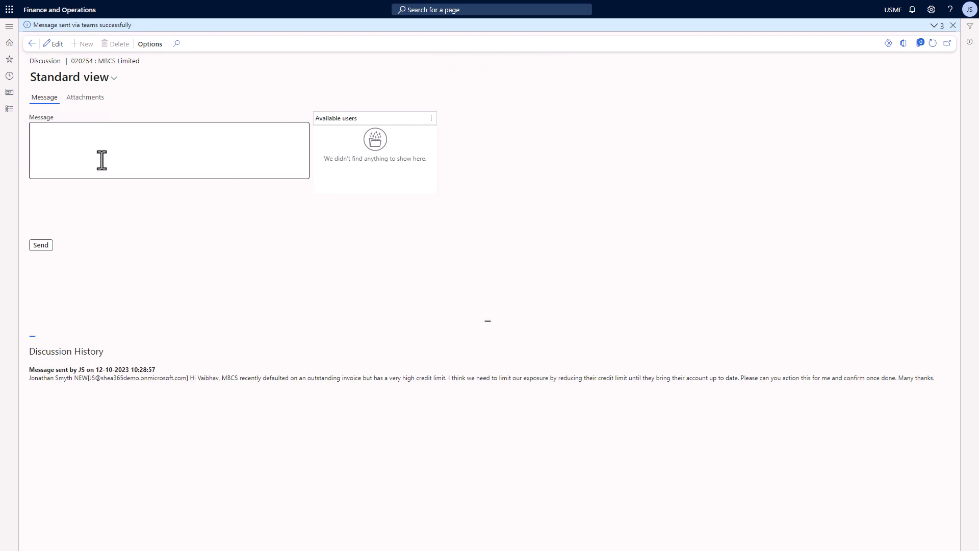
{"action": "left_click", "coordinate": [50, 11]}
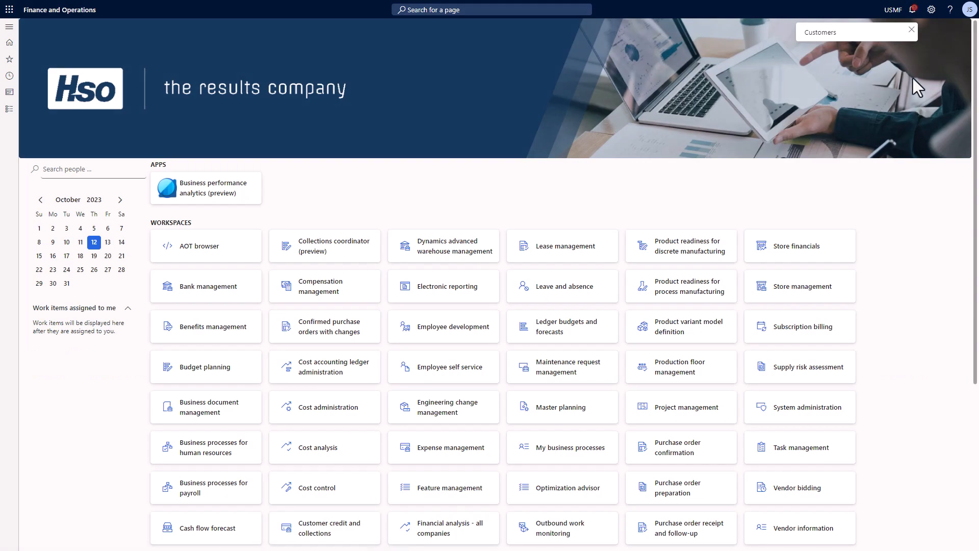
Open MBCS Limited's discussion page from the newest Customers notification to see the sent message
{"action": "left_click", "coordinate": [913, 11]}
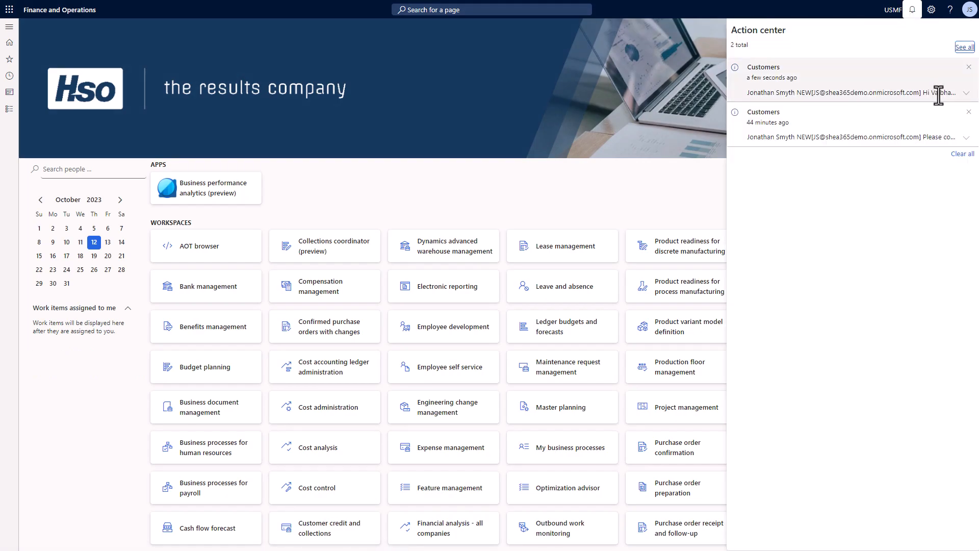
{"action": "left_click", "coordinate": [965, 94]}
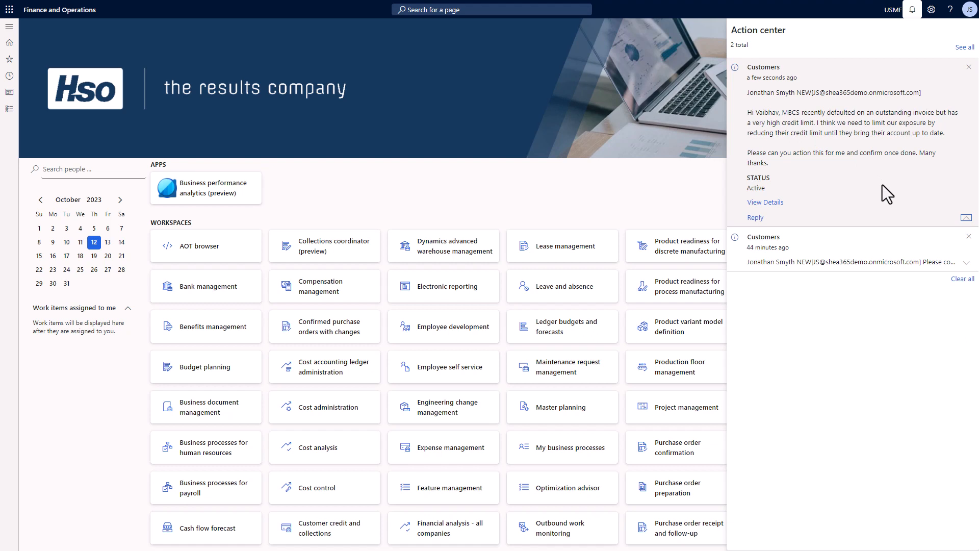
{"action": "left_click", "coordinate": [767, 205]}
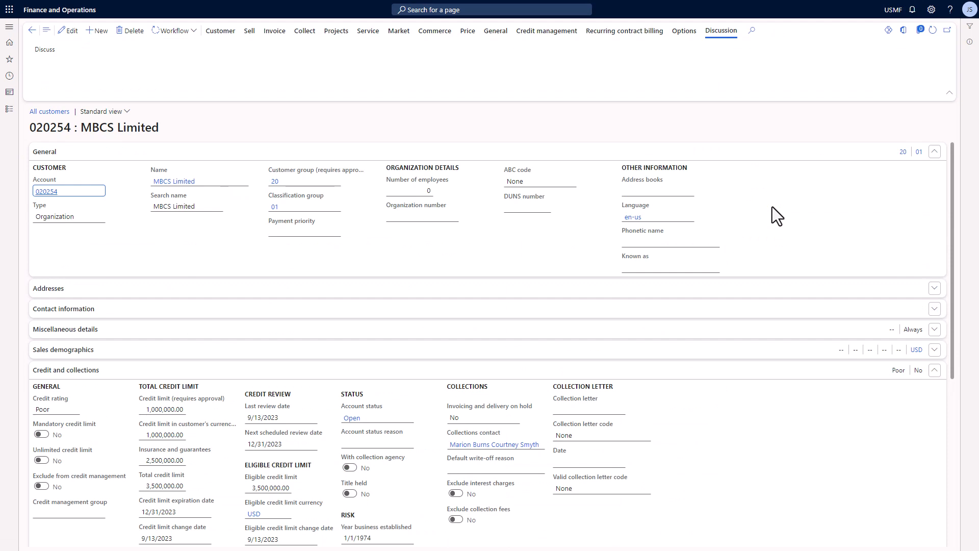
{"action": "left_click", "coordinate": [45, 50]}
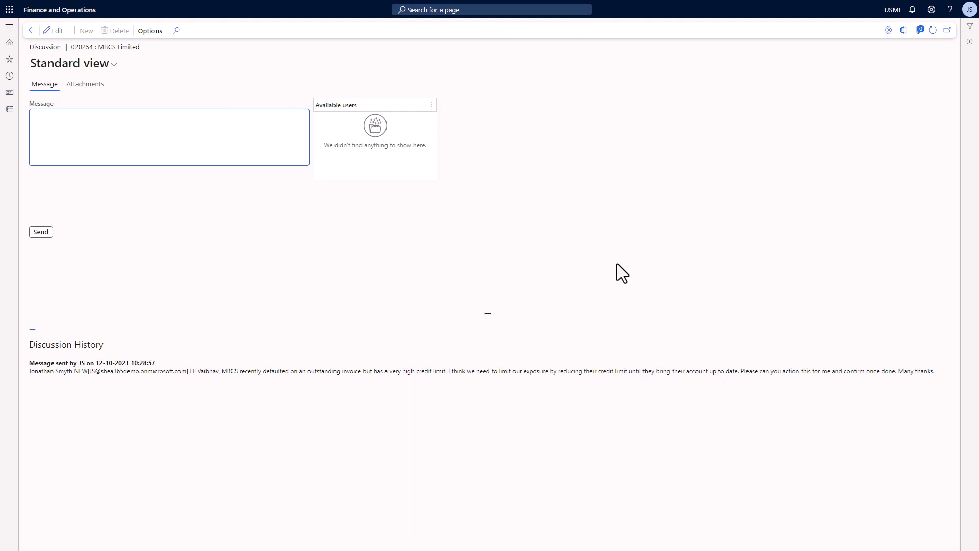
Read the 020254, MBCS Limited email with Example Contract.docx in Outlook, then go to Teams
{"action": "left_click", "coordinate": [252, 8]}
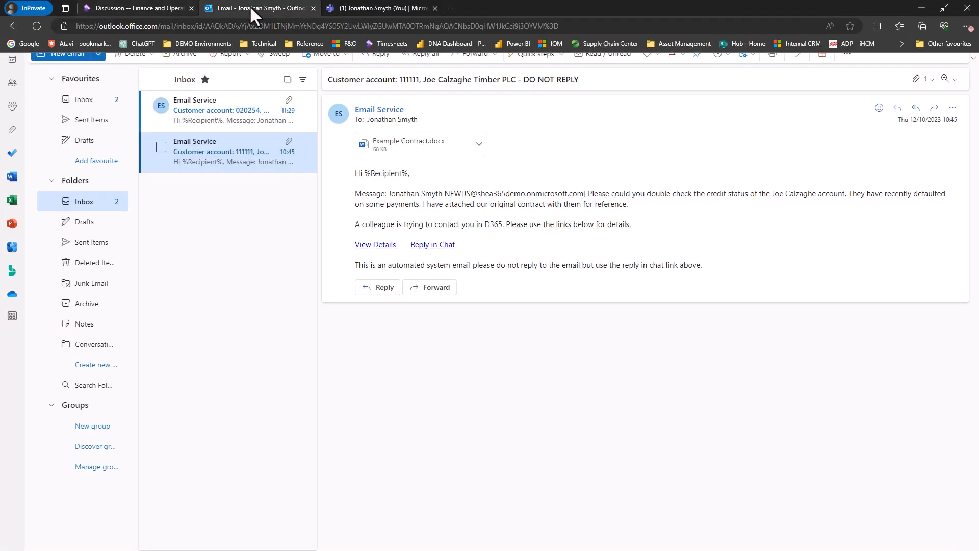
{"action": "left_click", "coordinate": [225, 101]}
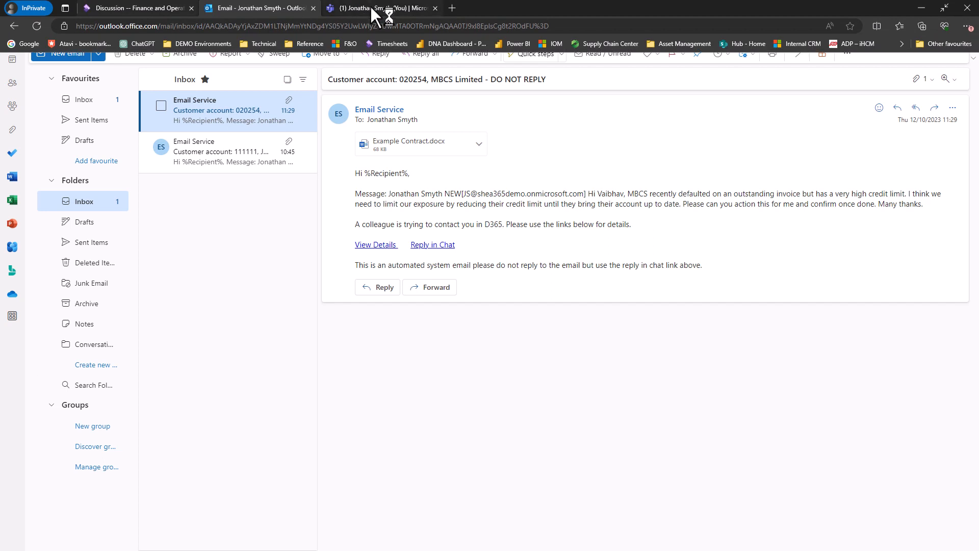
{"action": "left_click", "coordinate": [375, 8]}
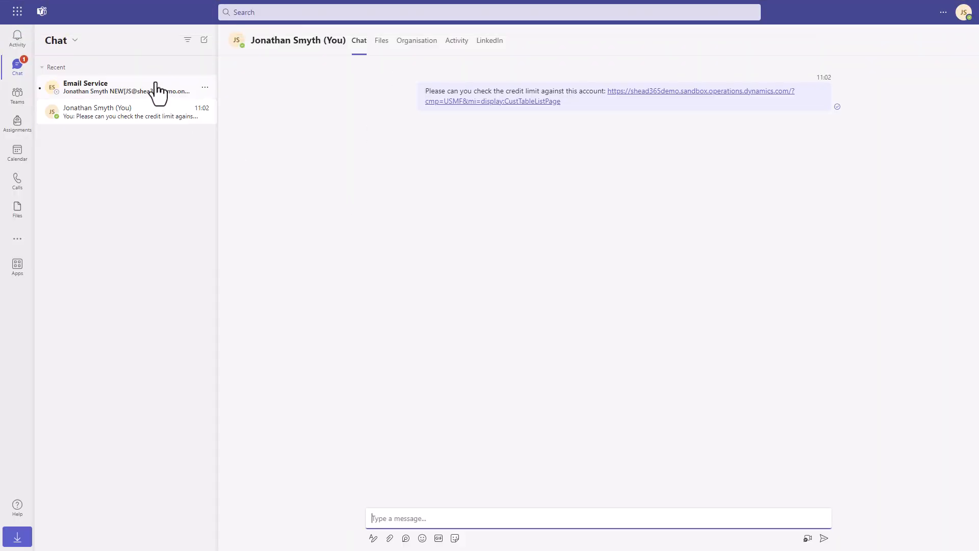
Check the credit-limit request in the Teams Email Service chat, then return to the Dynamics discussion
{"action": "left_click", "coordinate": [156, 86]}
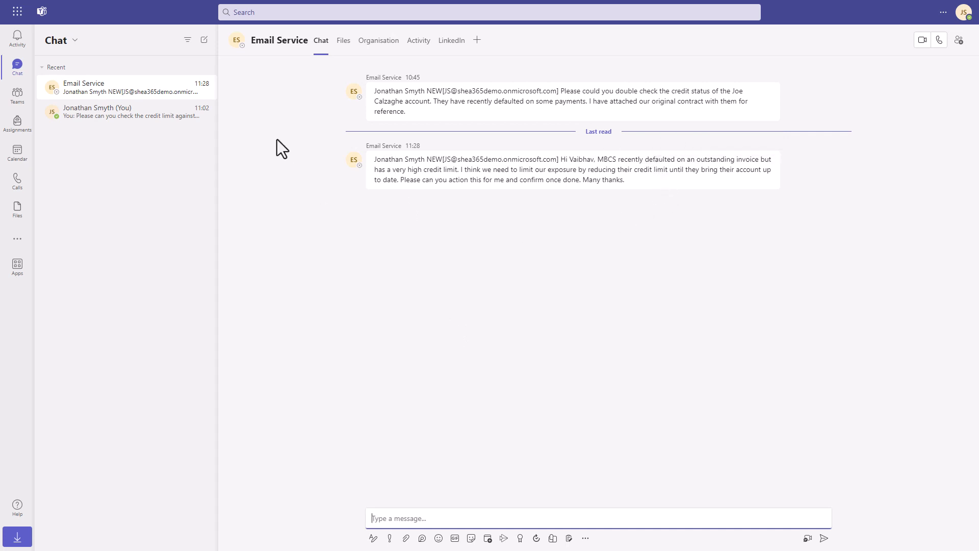
{"action": "left_click", "coordinate": [144, 8]}
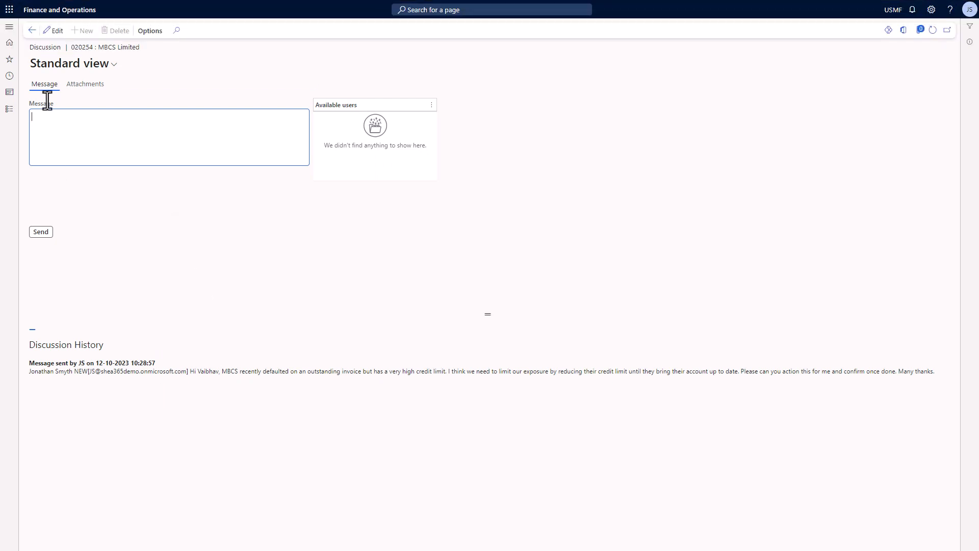
Change MBCS Limited's credit limit from 1,000,000.00 to 100 and save the proposed change
{"action": "left_click", "coordinate": [32, 30]}
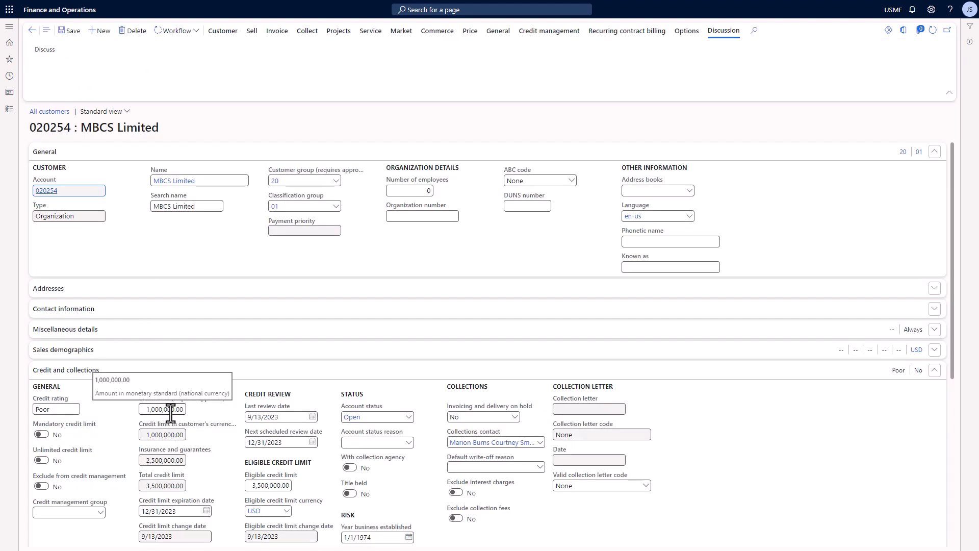
{"action": "left_click", "coordinate": [170, 412]}
{"action": "type", "text": "100"}
{"action": "left_click", "coordinate": [66, 34]}
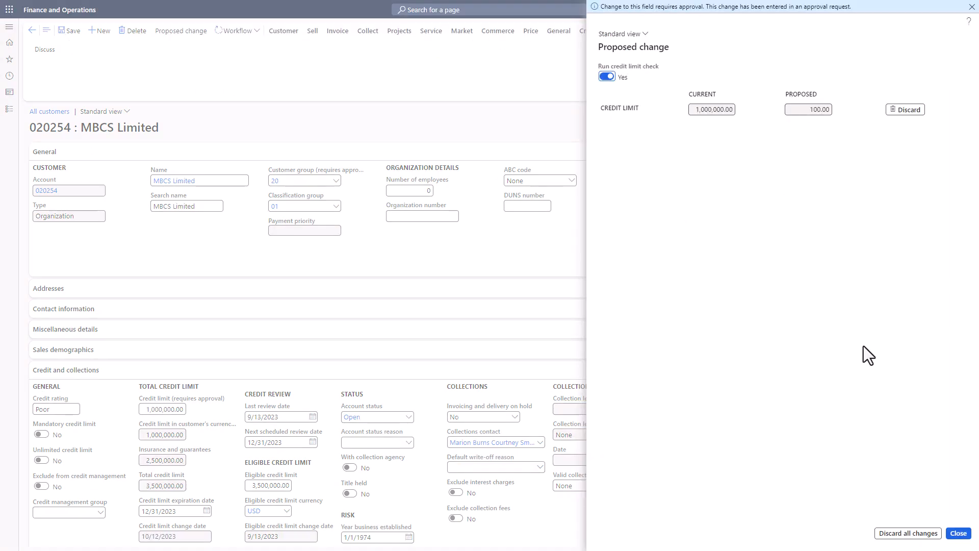
{"action": "left_click", "coordinate": [958, 535]}
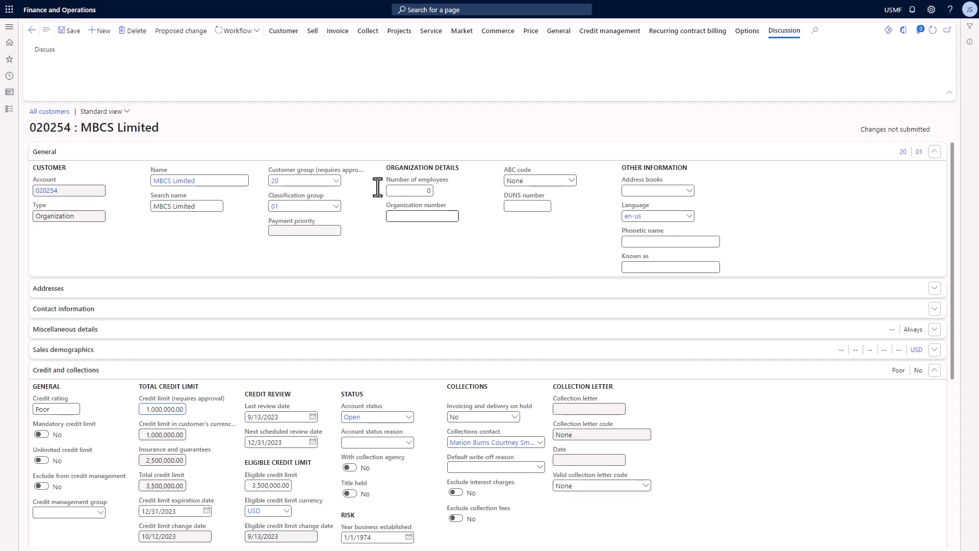
Submit the proposed credit limit change to the approval workflow
{"action": "left_click", "coordinate": [250, 35]}
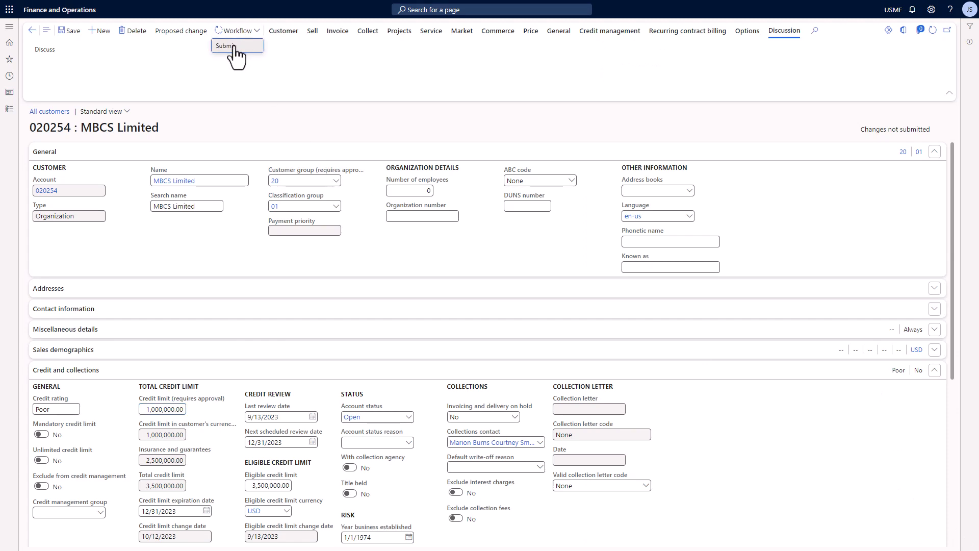
{"action": "left_click", "coordinate": [231, 44]}
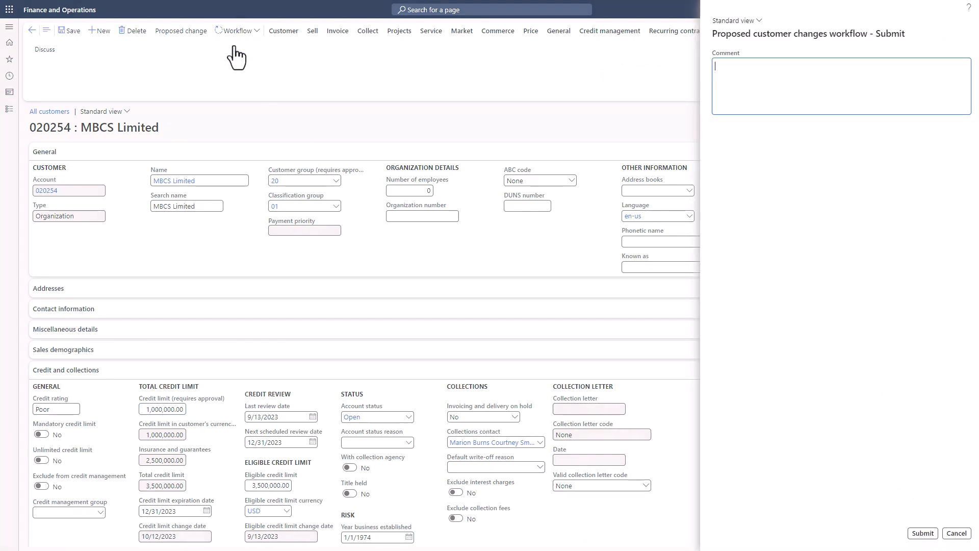
{"action": "left_click", "coordinate": [923, 533]}
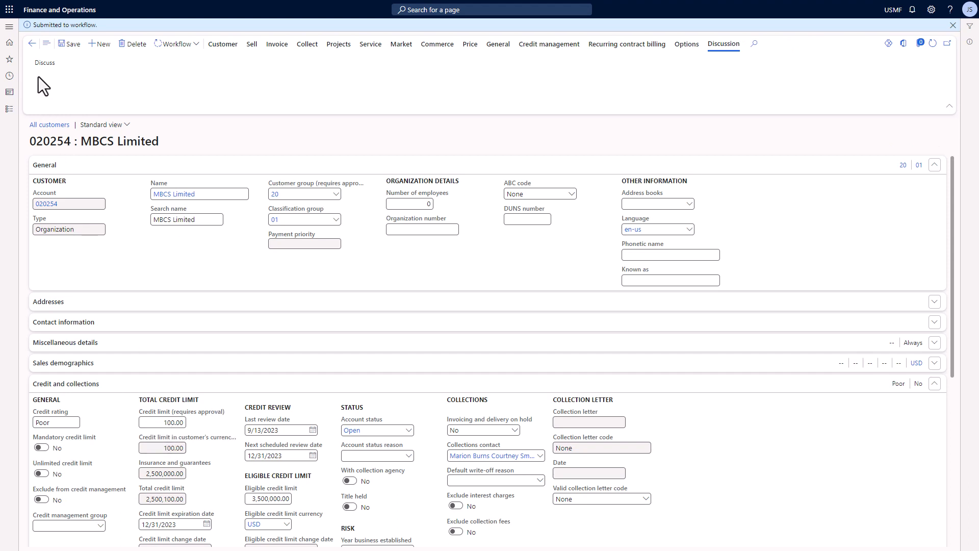
Post a discussion reply mentioning a colleague, confirming the credit limit changes have been actioned
{"action": "left_click", "coordinate": [46, 65]}
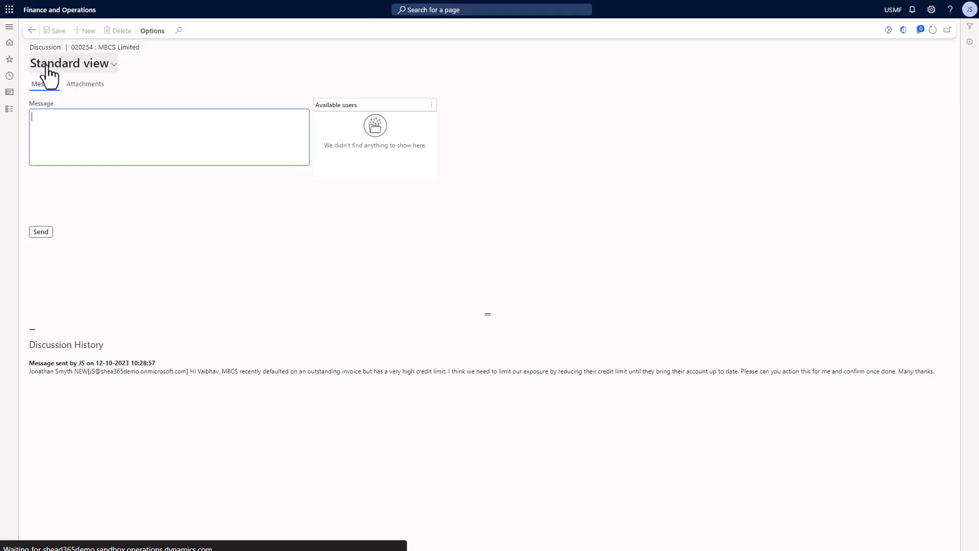
{"action": "type", "text": "@"}
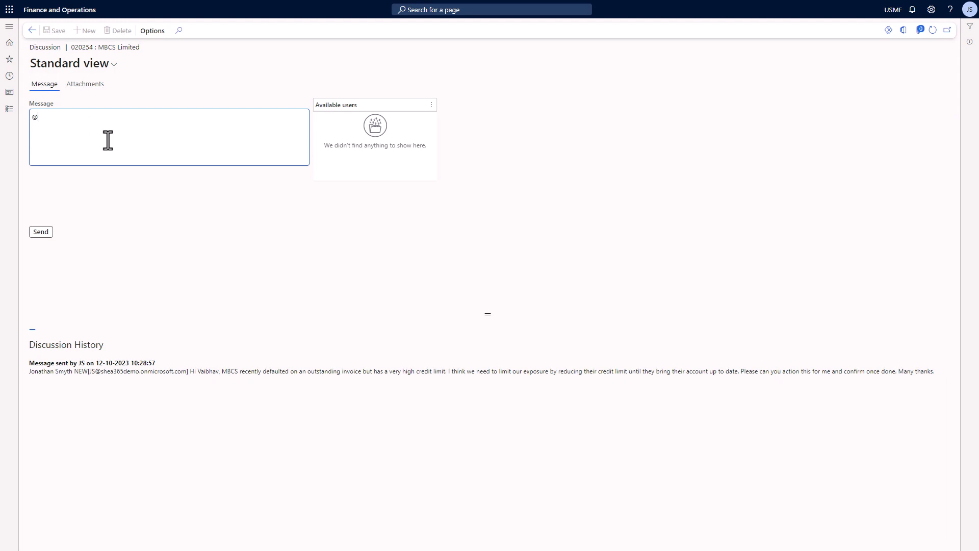
{"action": "type", "text": "jo"}
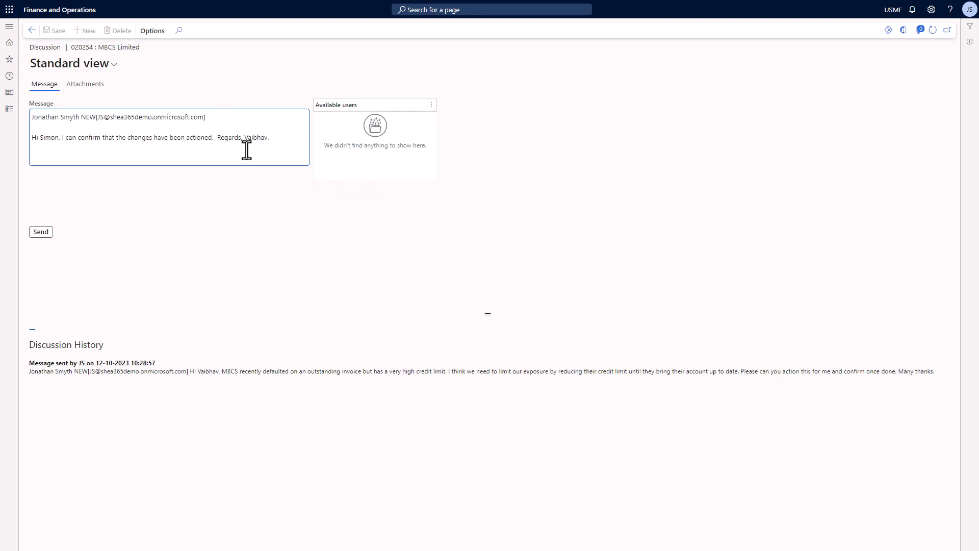
{"action": "left_click", "coordinate": [41, 232]}
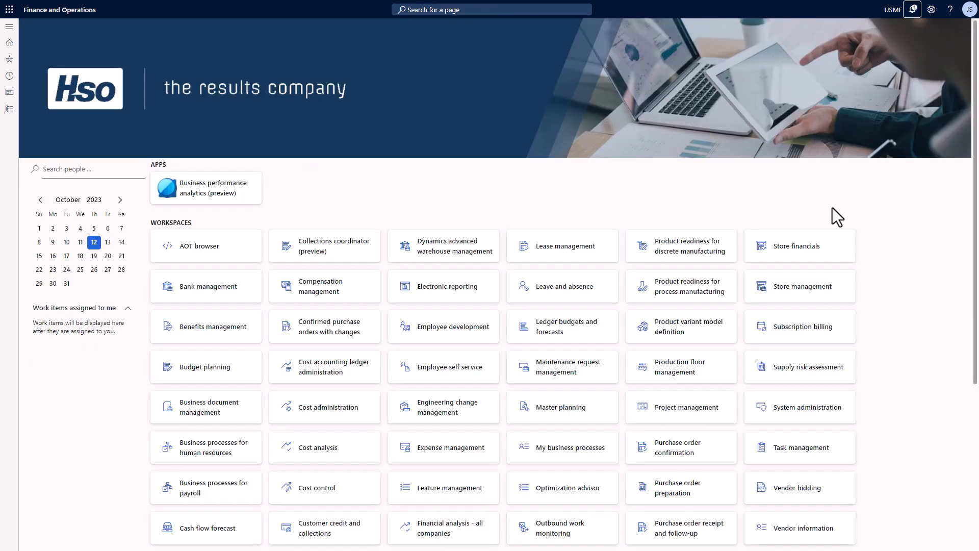
Open MBCS Limited's record from the new Customers discussion notification, showing credit limit 100.00
{"action": "left_click", "coordinate": [914, 16]}
{"action": "left_click", "coordinate": [961, 104]}
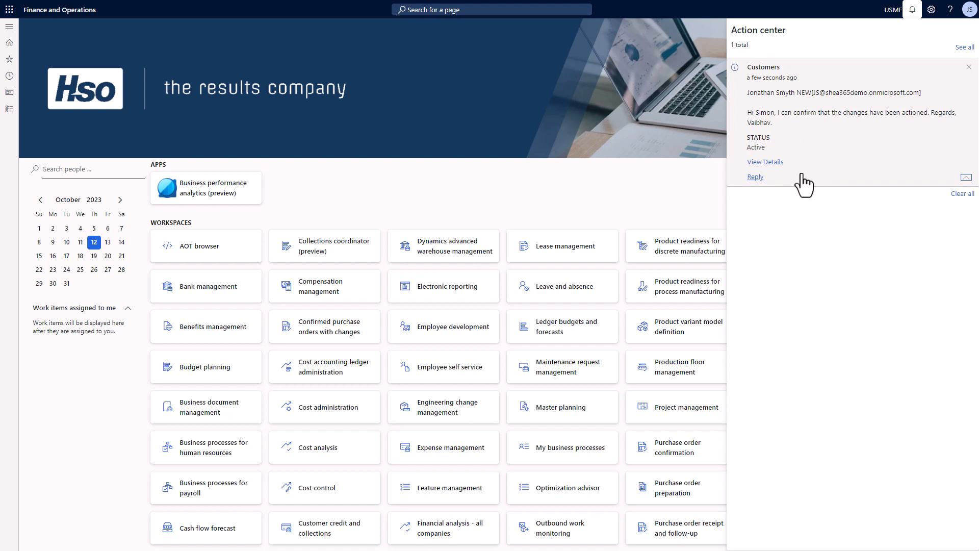
{"action": "left_click", "coordinate": [763, 162]}
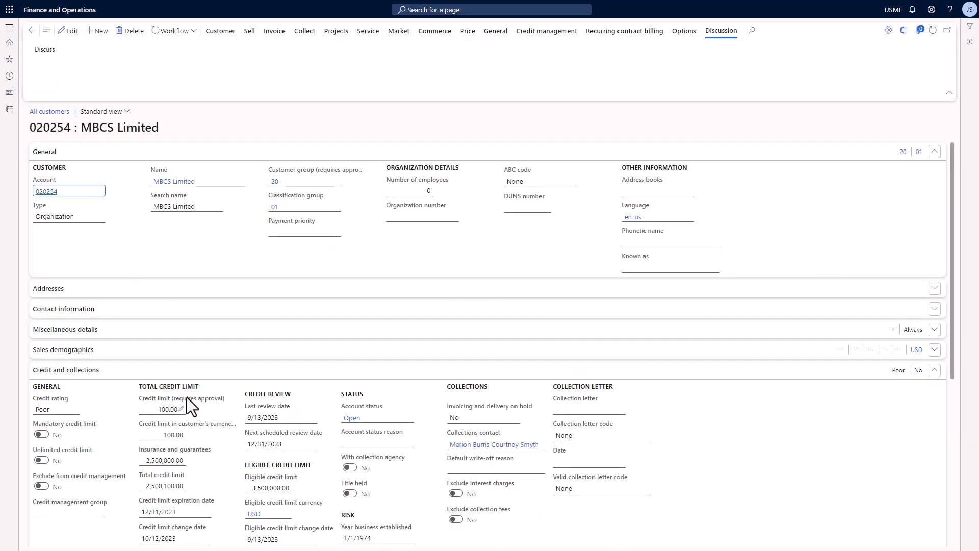
Review both messages in the discussion history, then switch to the Outlook inbox
{"action": "left_click", "coordinate": [49, 52]}
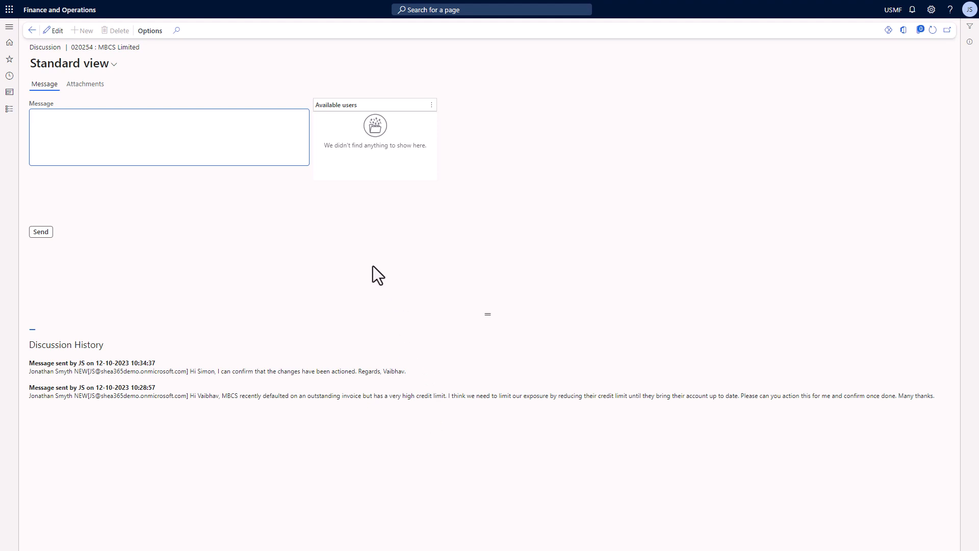
{"action": "left_click", "coordinate": [265, 6]}
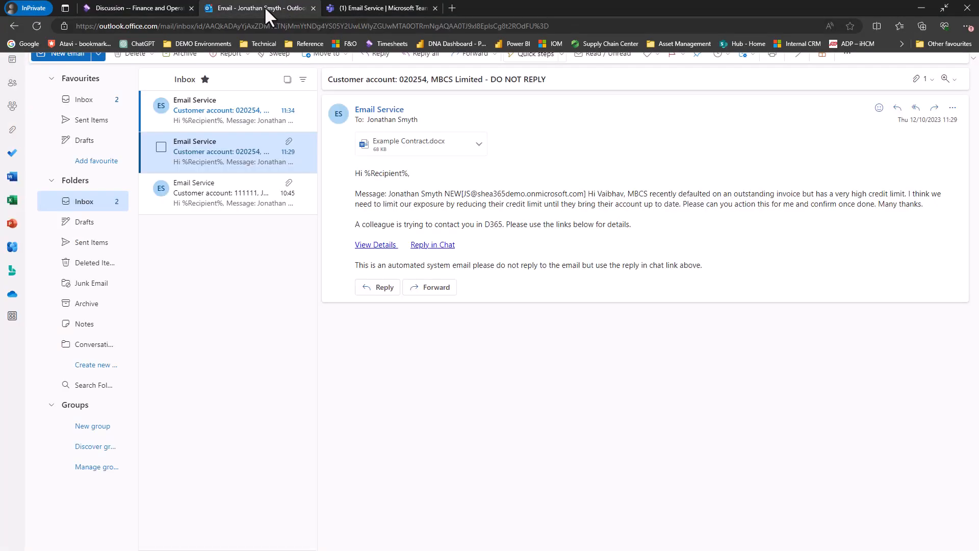
Read the new confirmation email in Outlook and check it also arrived in the Teams chat
{"action": "left_click", "coordinate": [232, 101]}
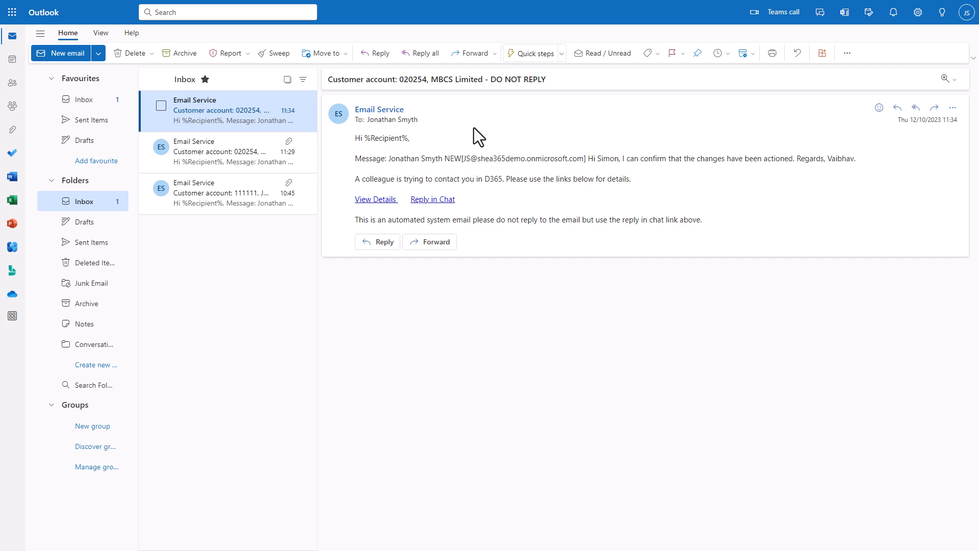
{"action": "mouse_move", "coordinate": [411, 1]}
{"action": "left_click", "coordinate": [383, 7]}
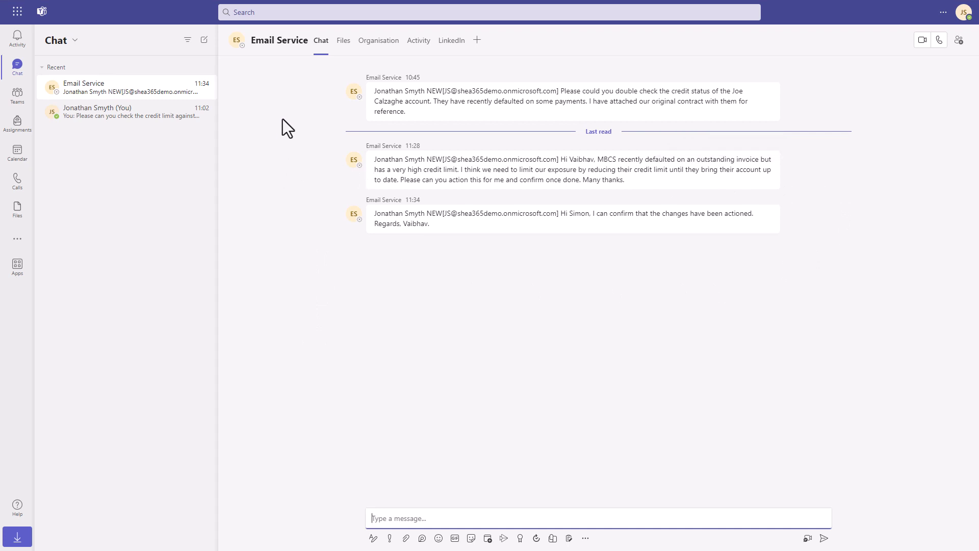
Return from the Dynamics discussion page to MBCS Limited's customer record
{"action": "mouse_move", "coordinate": [243, 1]}
{"action": "left_click", "coordinate": [137, 8]}
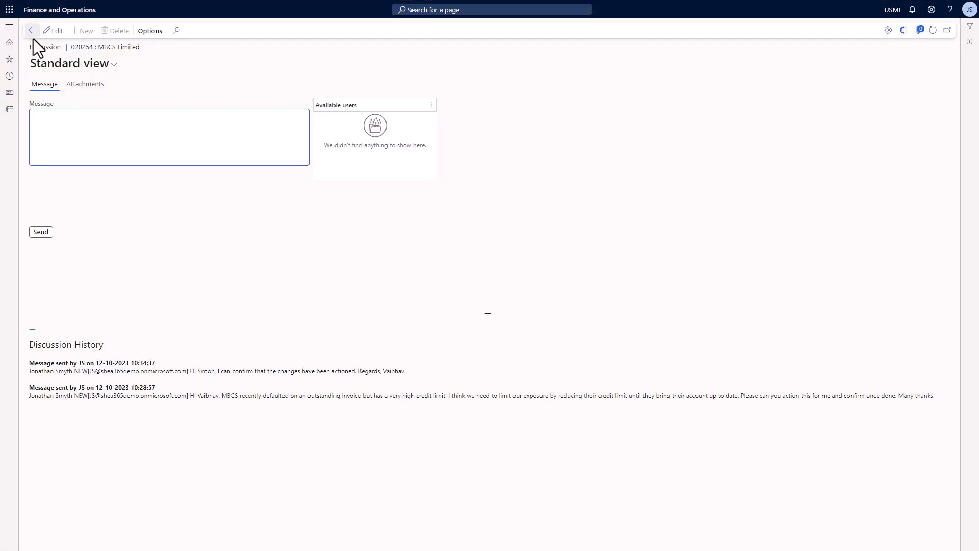
{"action": "left_click", "coordinate": [32, 36]}
{"action": "left_click", "coordinate": [33, 36]}
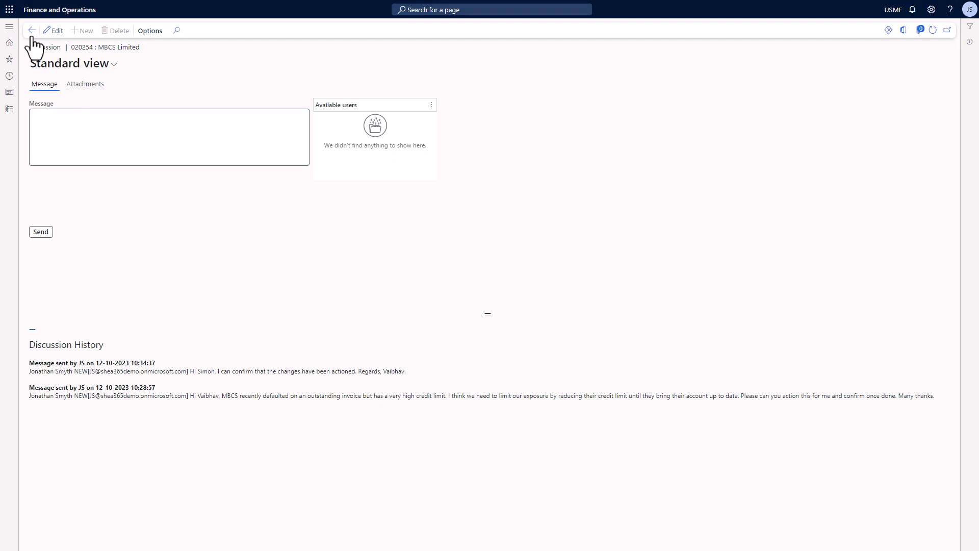